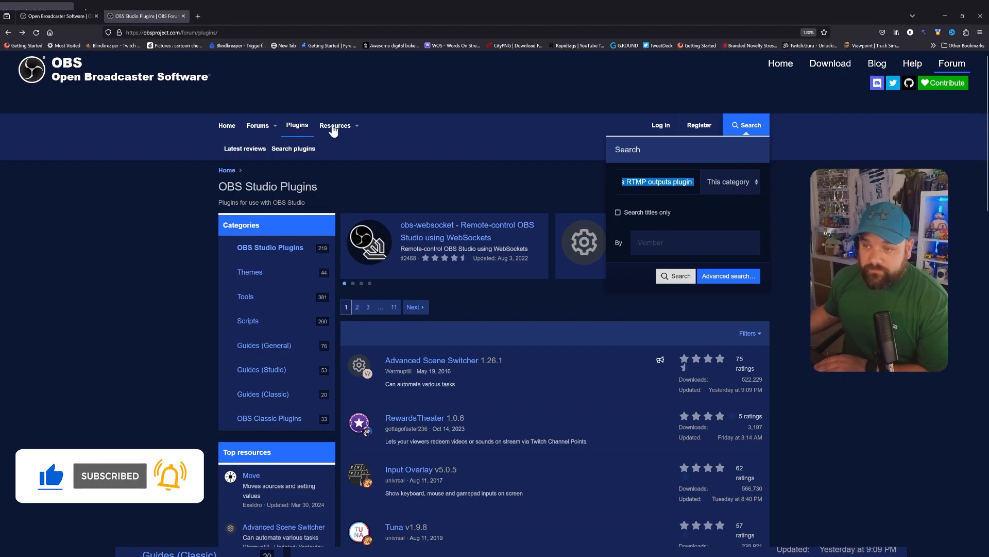
Step: Search the OBS Studio plugins category for "Multiple RTMP outputs plugin" and open the plugin's download page
click(677, 277)
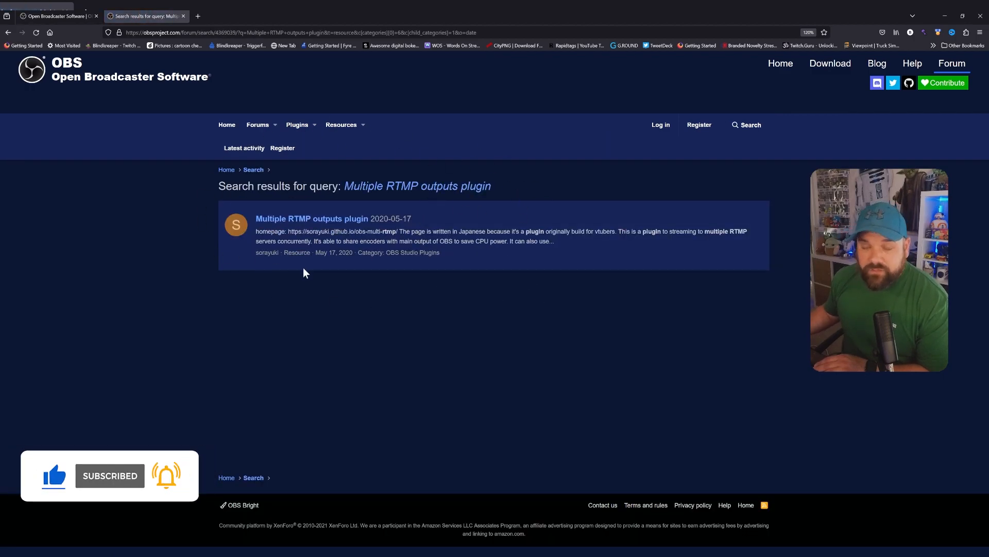
click(315, 226)
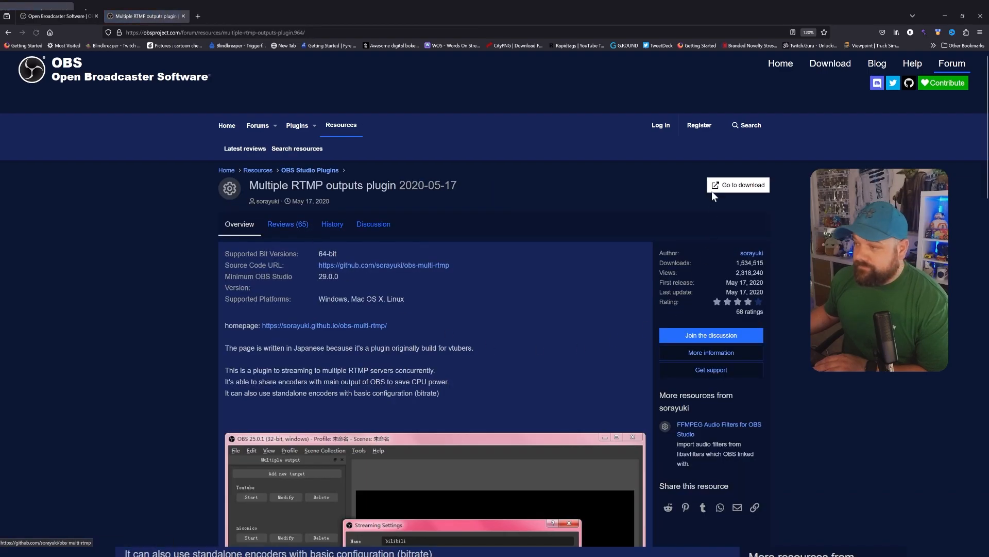
click(734, 187)
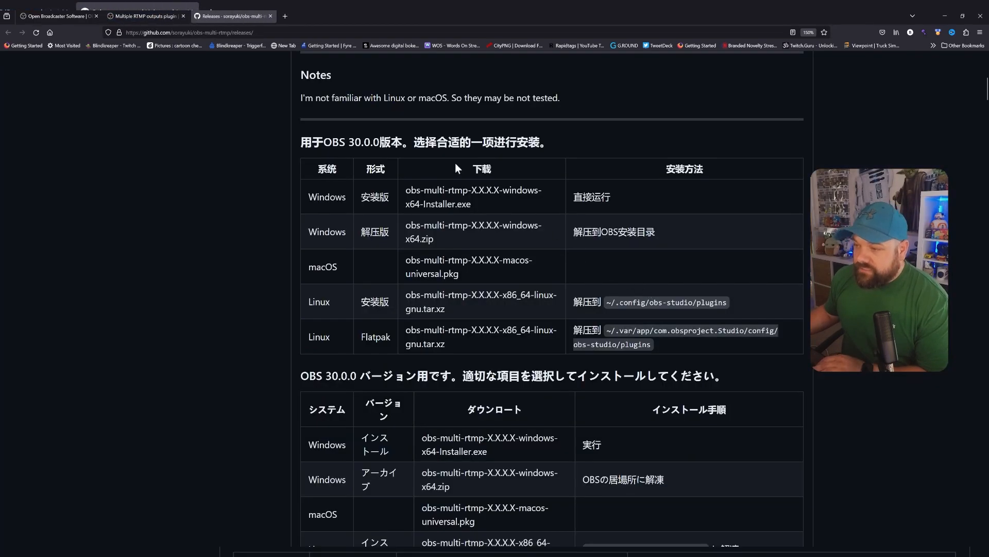
Step: Examine the obs-multi-rtmp release's install tables and downloadable assets for Windows, macOS and Linux
scroll(453, 293, down, 2)
scroll(454, 293, down, 3)
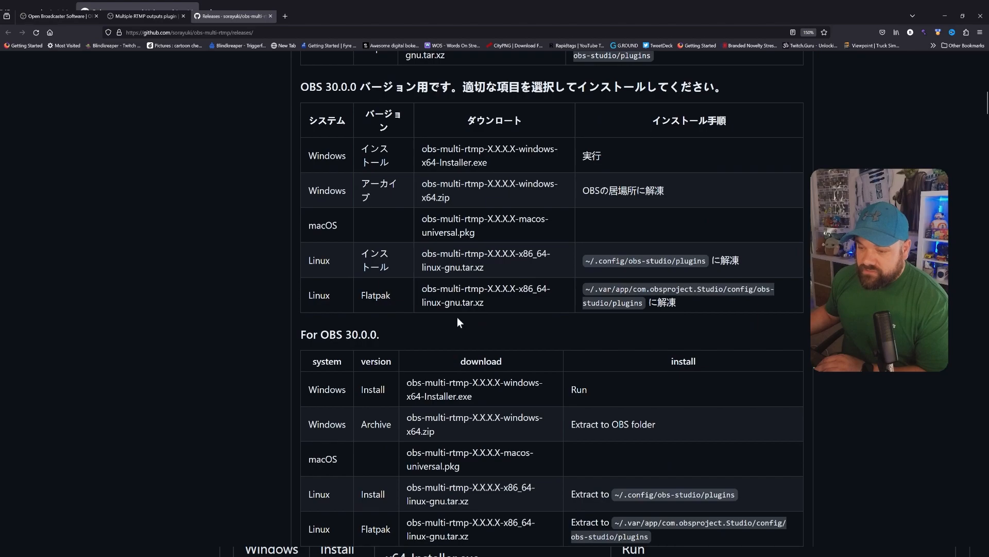
scroll(457, 317, up, 5)
scroll(549, 264, up, 2)
scroll(546, 268, down, 10)
scroll(546, 270, up, 2)
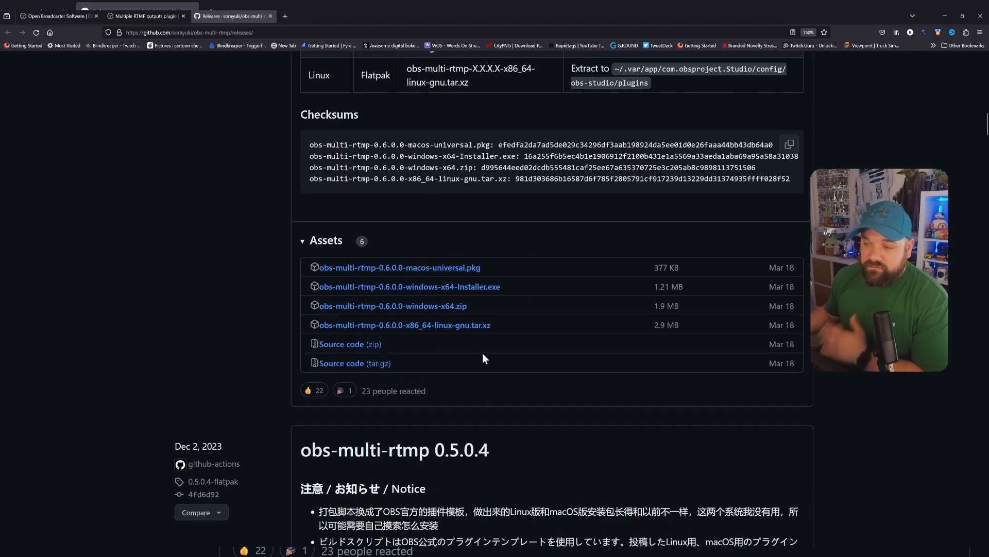
scroll(482, 353, up, 15)
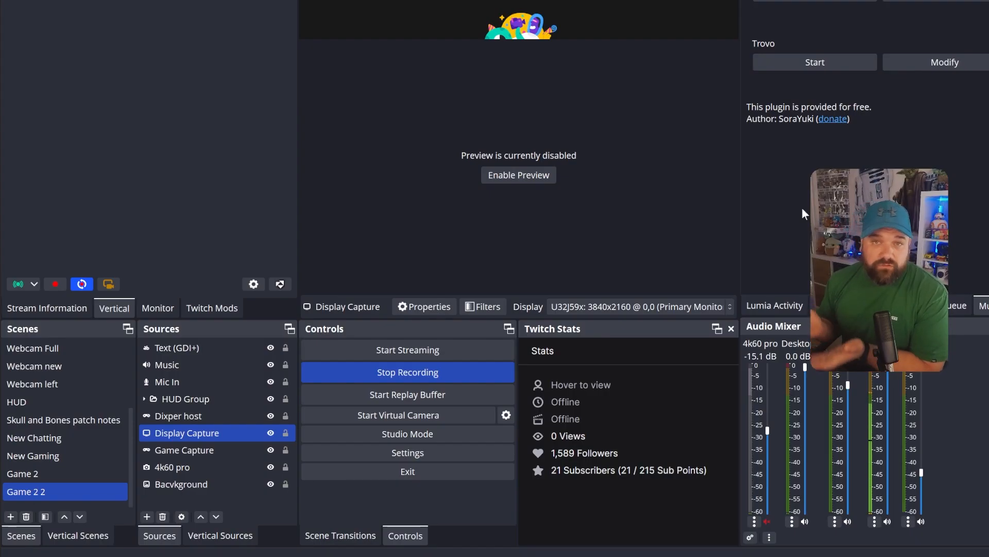
Step: Switch to OBS and review the streaming services available in its Stream settings
click(408, 452)
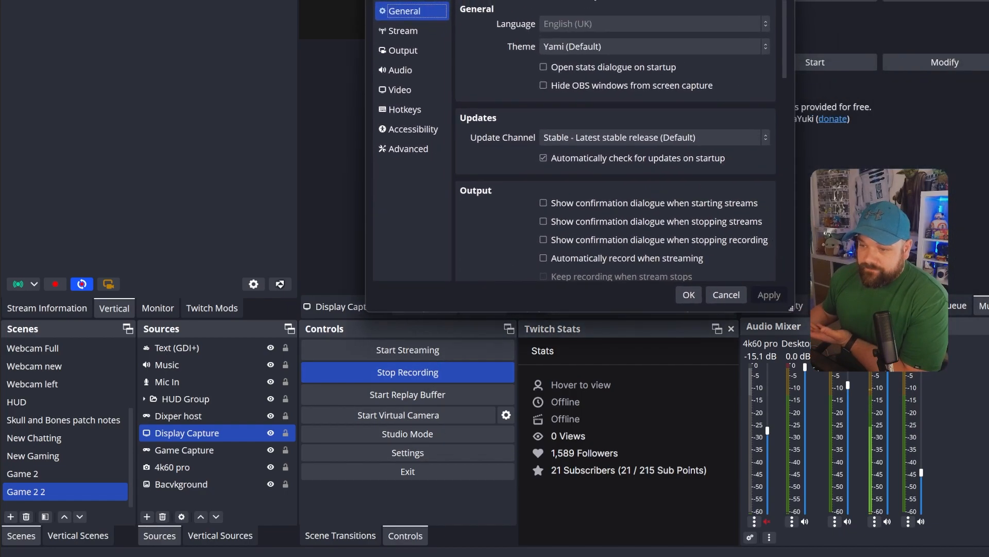
click(367, 40)
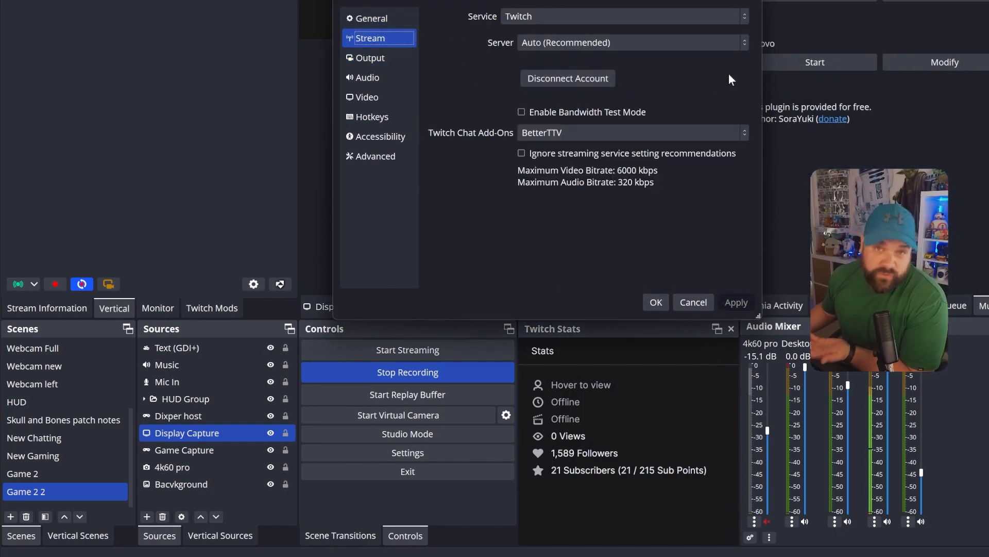
click(624, 16)
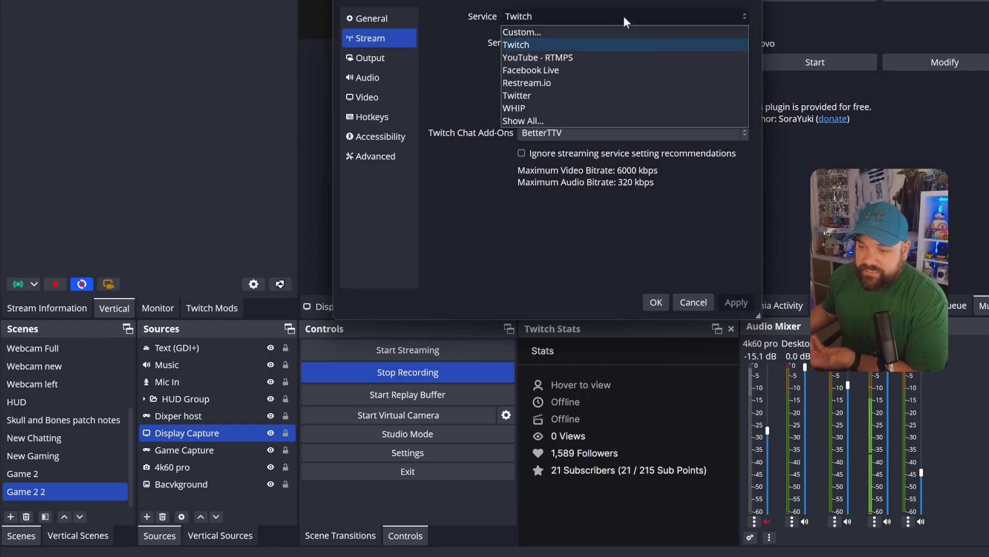
click(451, 92)
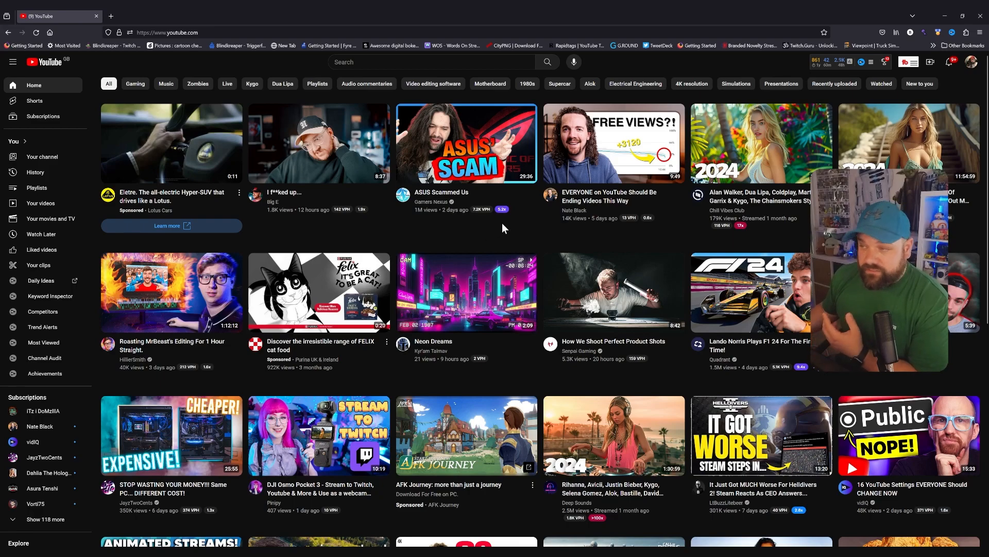
Step: Switch to YouTube in the browser, open live streaming management and start scheduling a stream
click(931, 62)
click(910, 94)
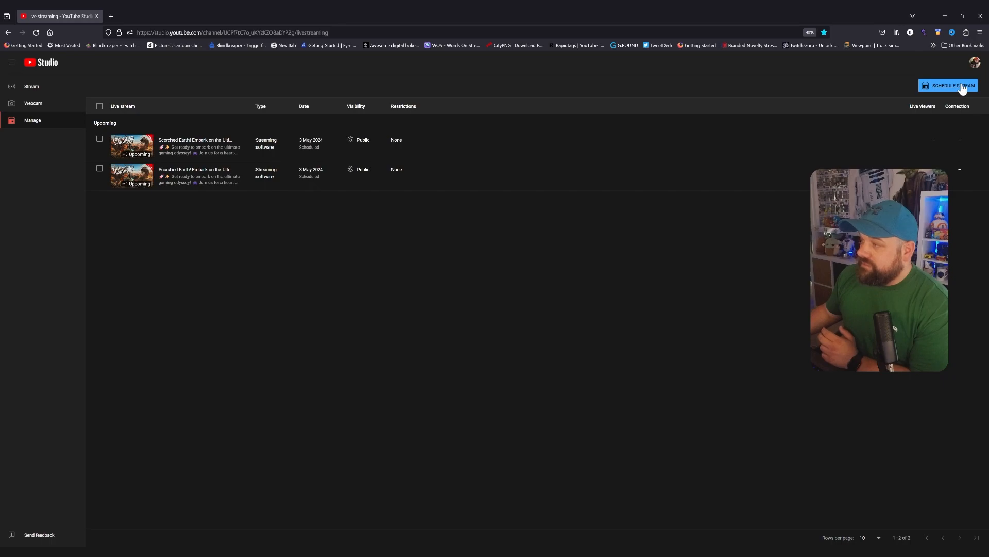
click(961, 85)
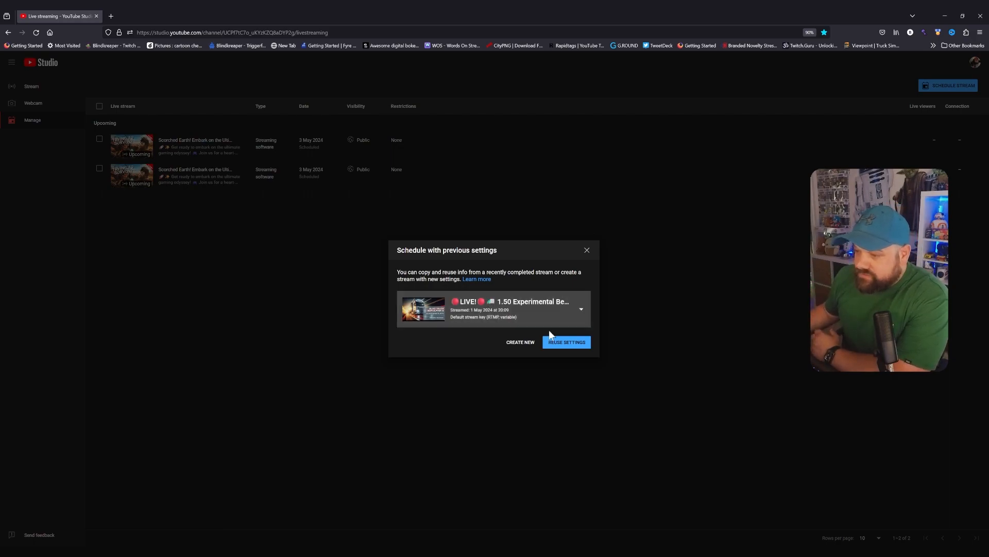
Step: Reuse the settings of the previous "1.50 Experimental Beta" stream for the new scheduled stream
click(582, 313)
scroll(562, 343, down, 2)
scroll(557, 347, up, 1)
scroll(557, 349, up, 1)
click(514, 318)
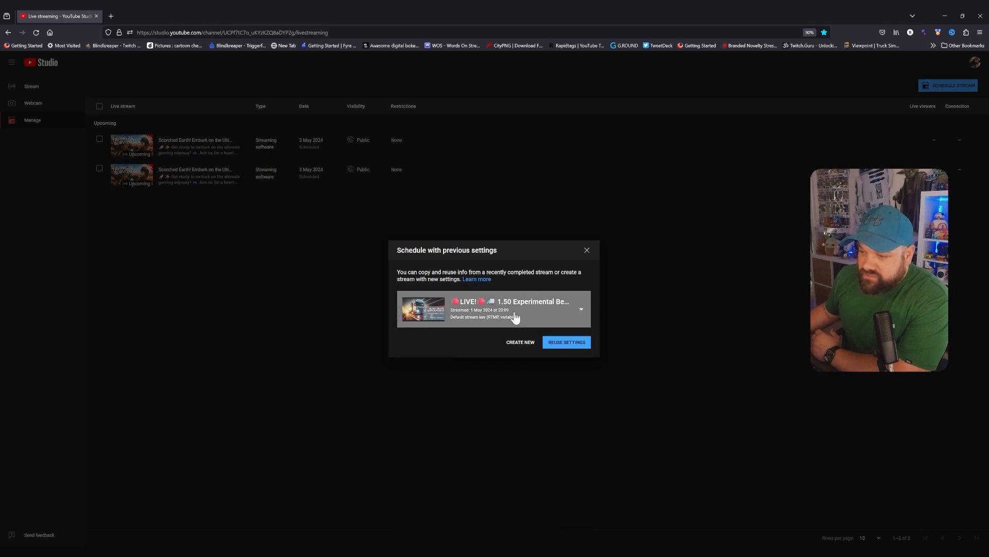
click(570, 344)
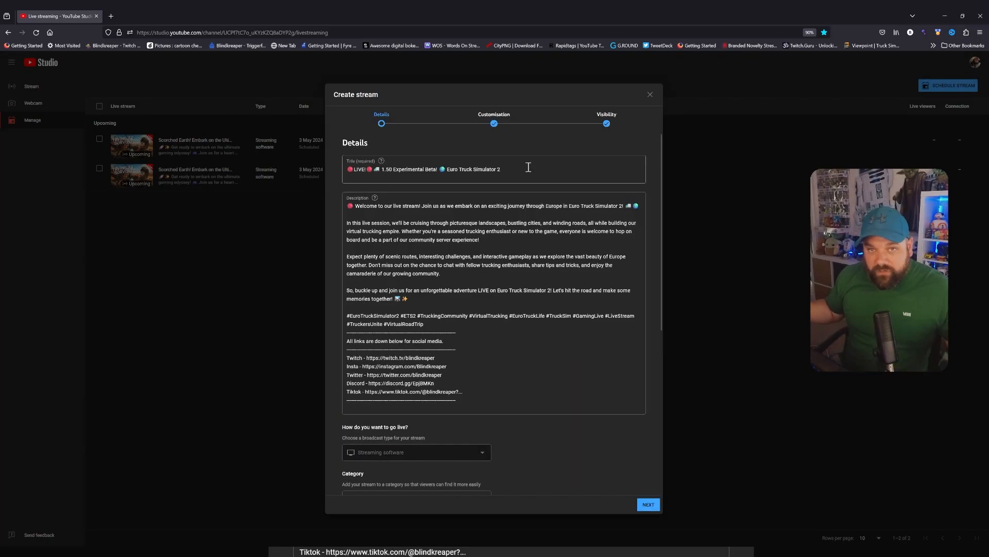
Step: Review the new stream's details, from description, category and thumbnail to audience, altered content, tags and language
scroll(522, 322, down, 3)
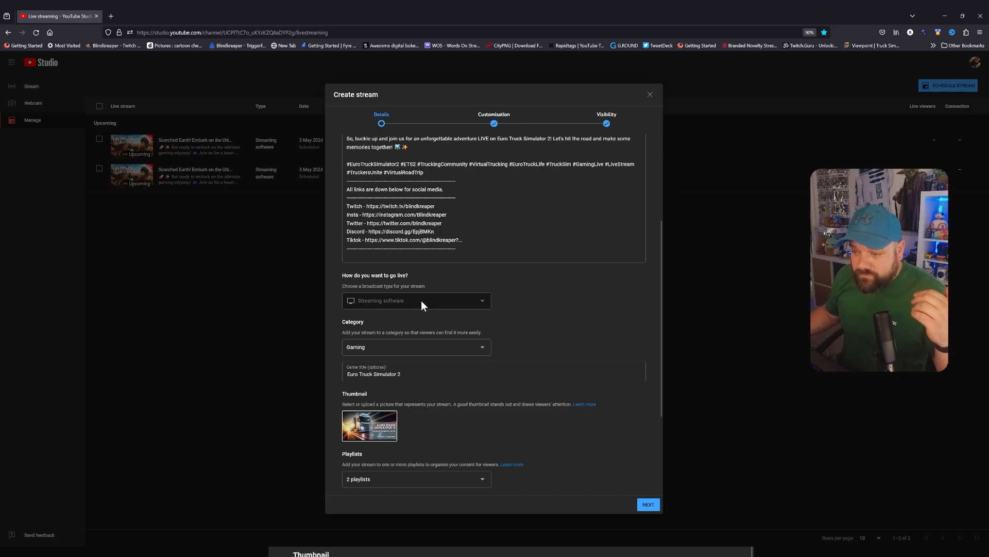
scroll(421, 301, down, 1)
scroll(454, 289, down, 2)
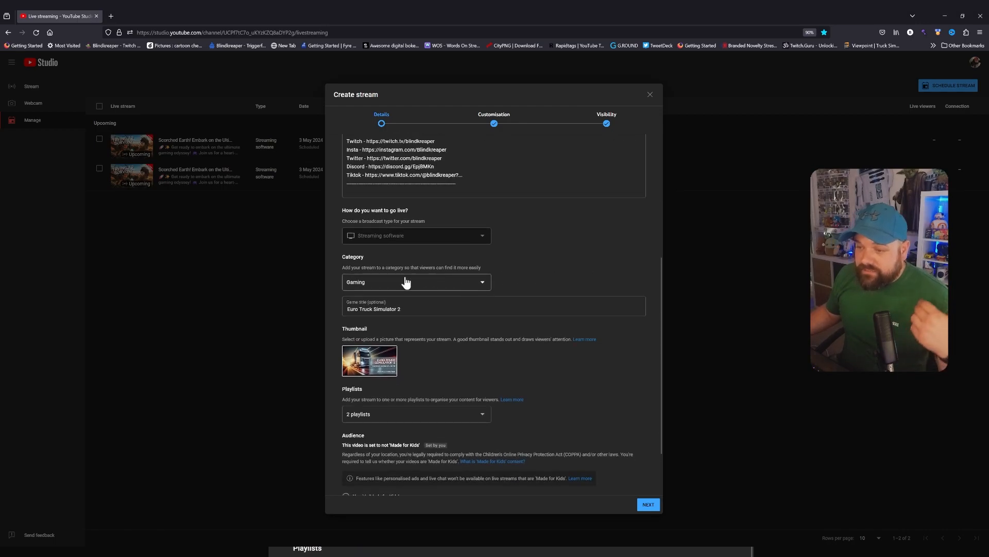
scroll(464, 304, down, 1)
click(362, 469)
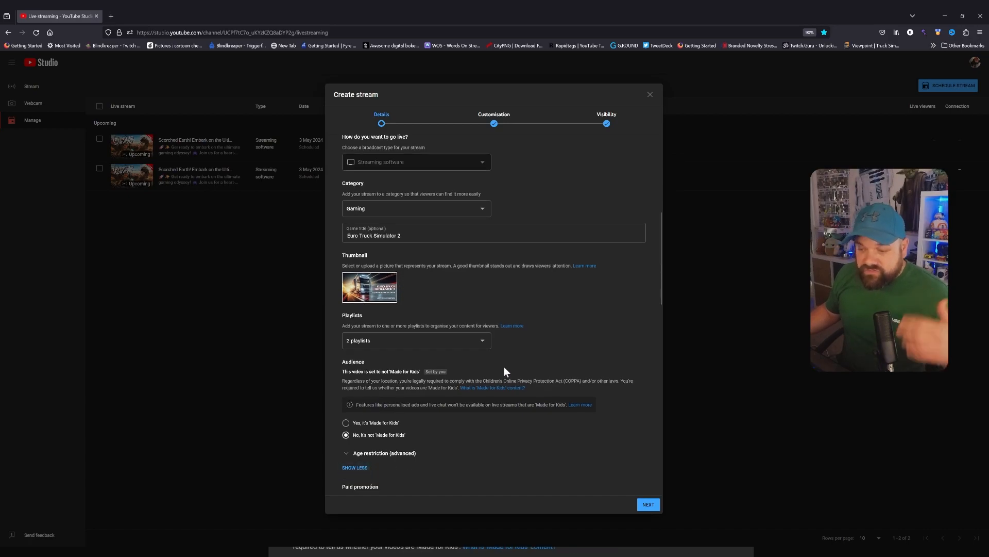
scroll(504, 366, down, 4)
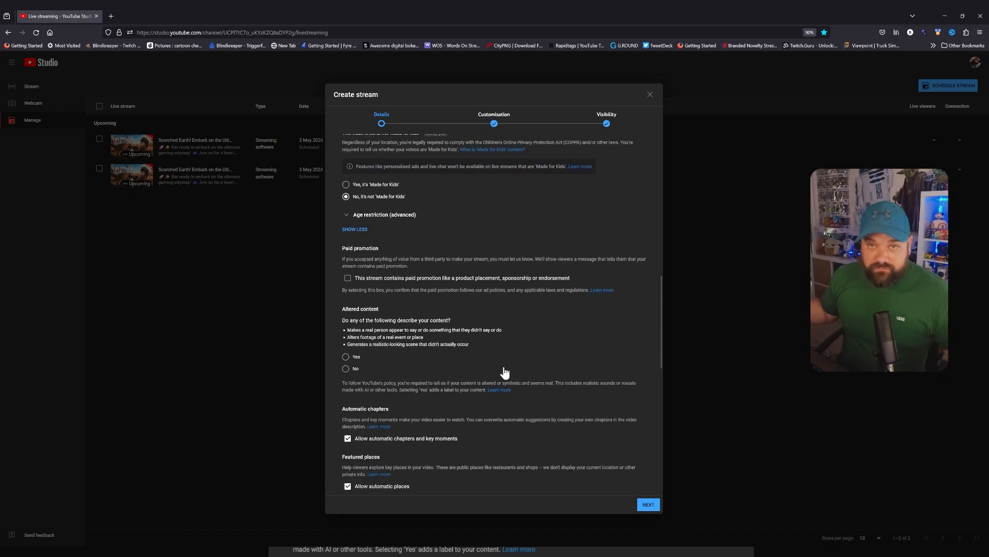
scroll(504, 370, down, 9)
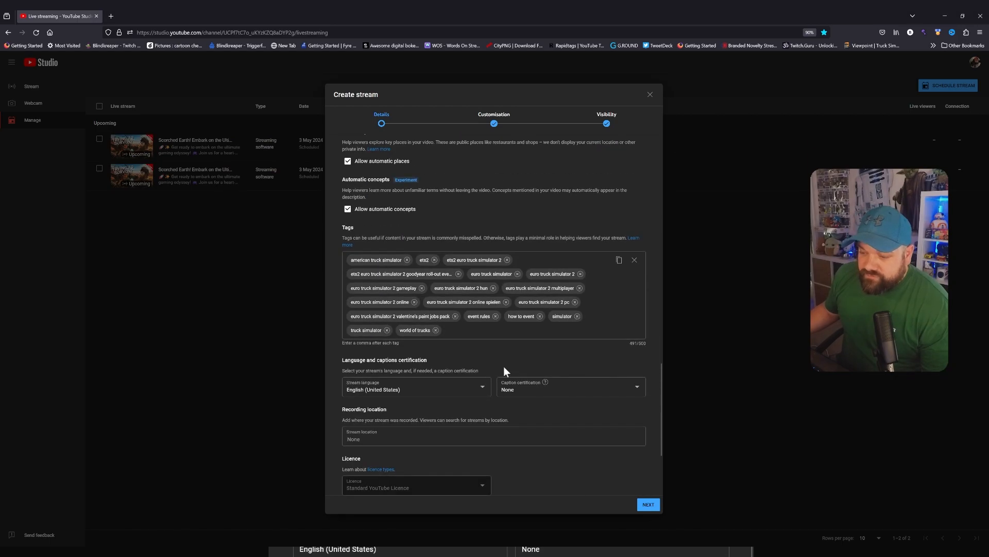
scroll(503, 392, up, 15)
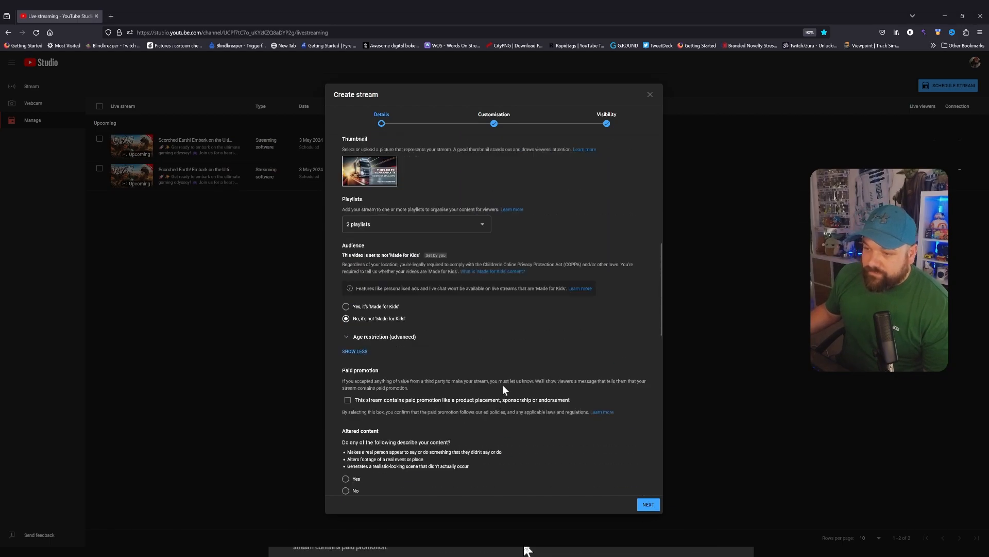
scroll(504, 382, up, 2)
Step: Keep the customisation options, set the public stream's start time to 22:00 and finish creating it
click(648, 505)
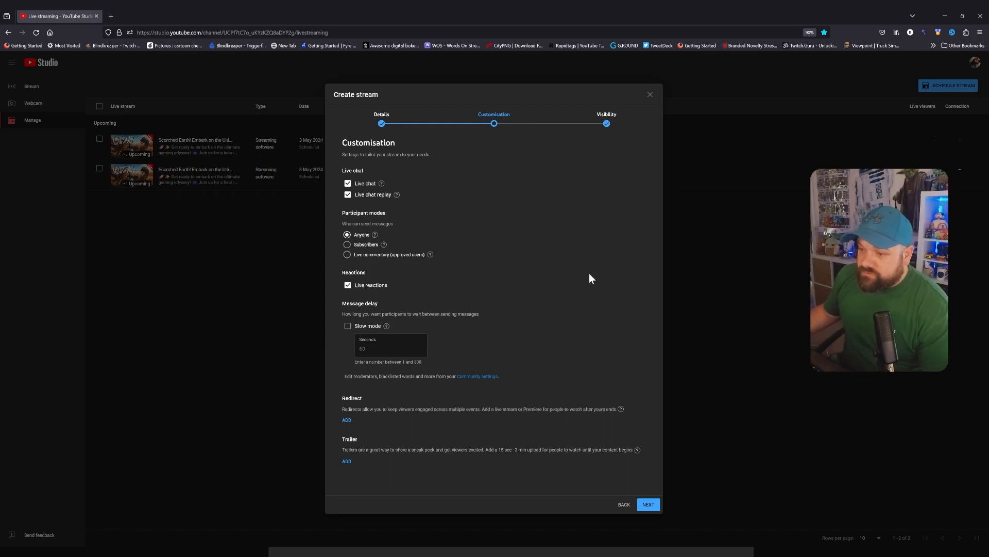
click(648, 504)
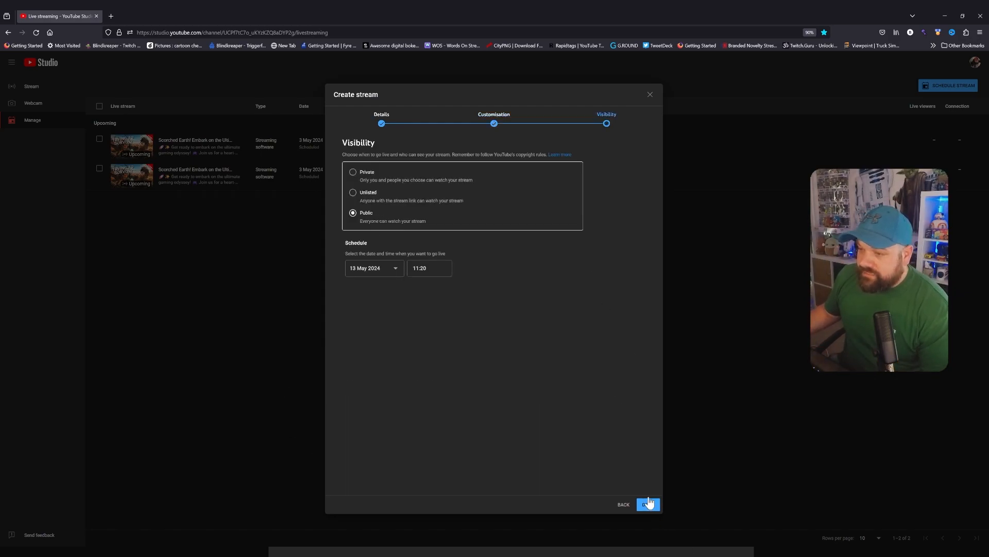
click(433, 268)
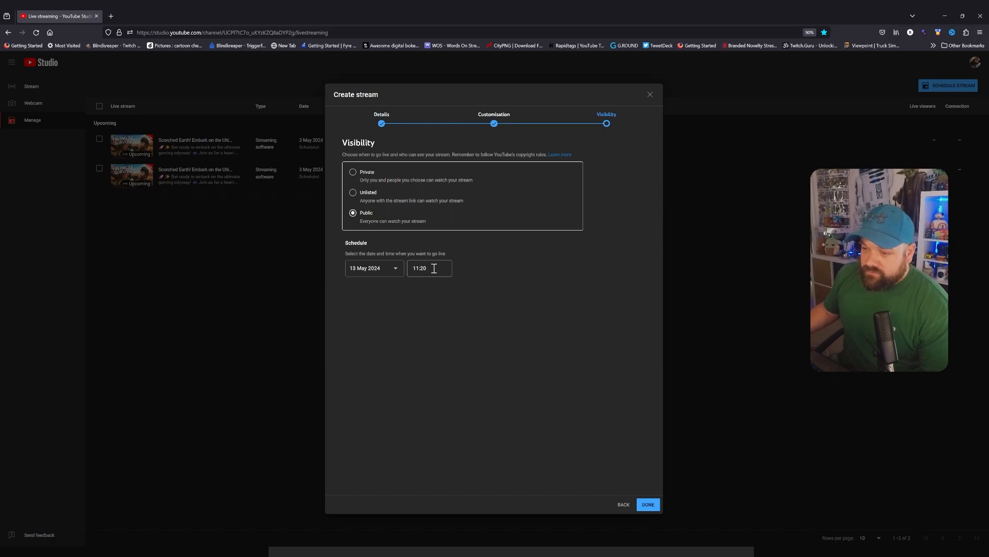
click(439, 343)
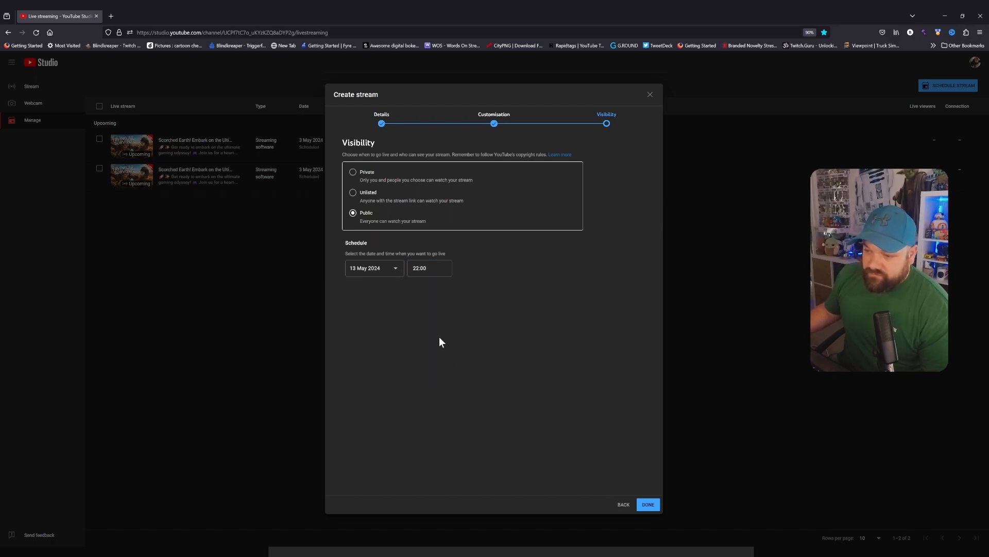
click(647, 505)
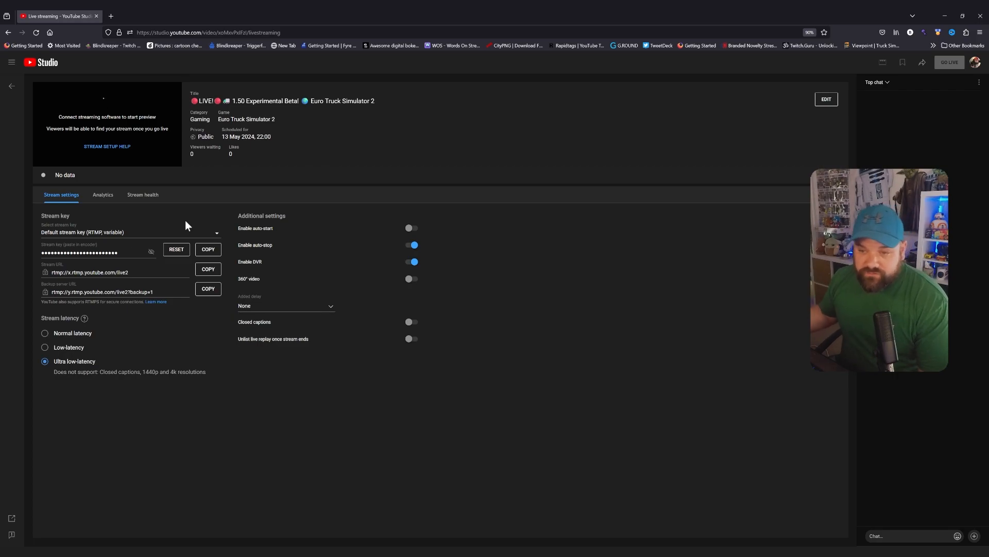
Step: Copy the stream key from YouTube Studio, switch to OBS and add a Multiple output target named YouTube
click(220, 250)
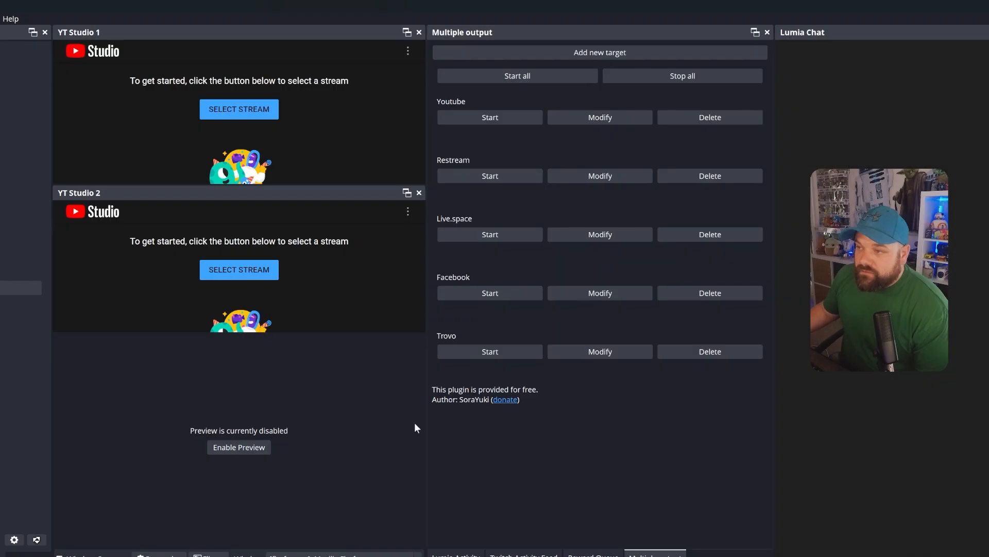
click(589, 51)
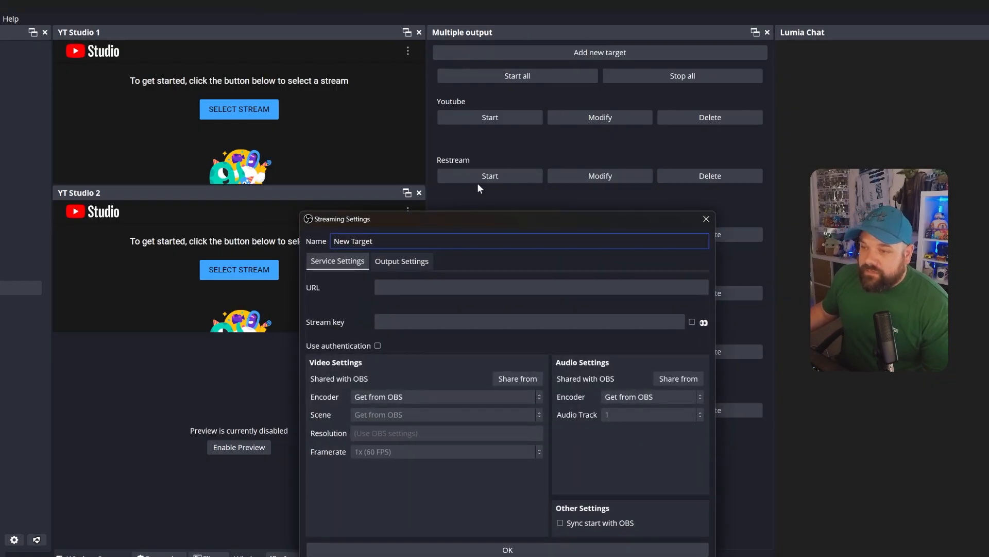
drag(468, 224, 271, 244)
key(ctrl+a)
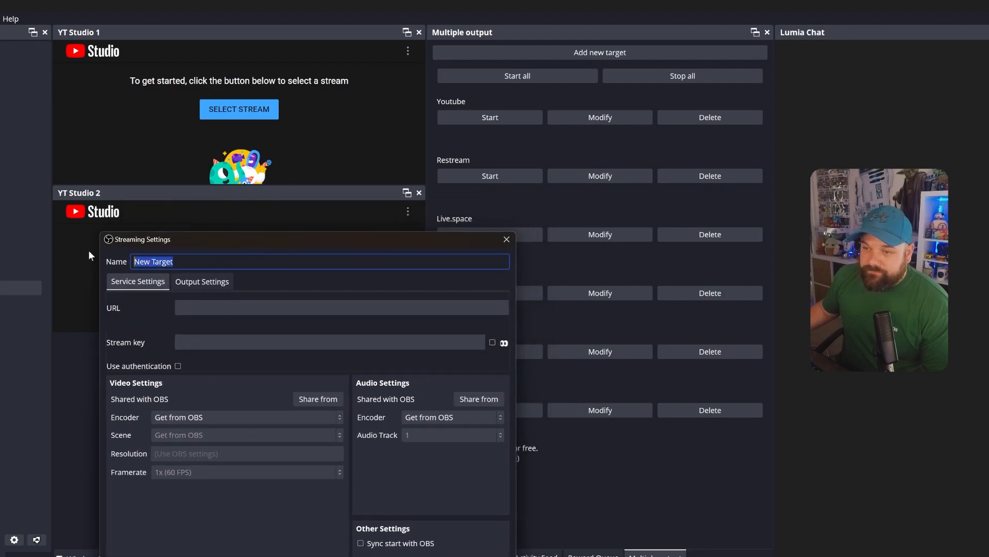
text(Youtub)
key(BackSpace)
key(BackSpace)
key(BackSpace)
text(Tube)
Step: Paste the copied stream key into the Stream key field of the YouTube target
key(Tab)
key(Tab)
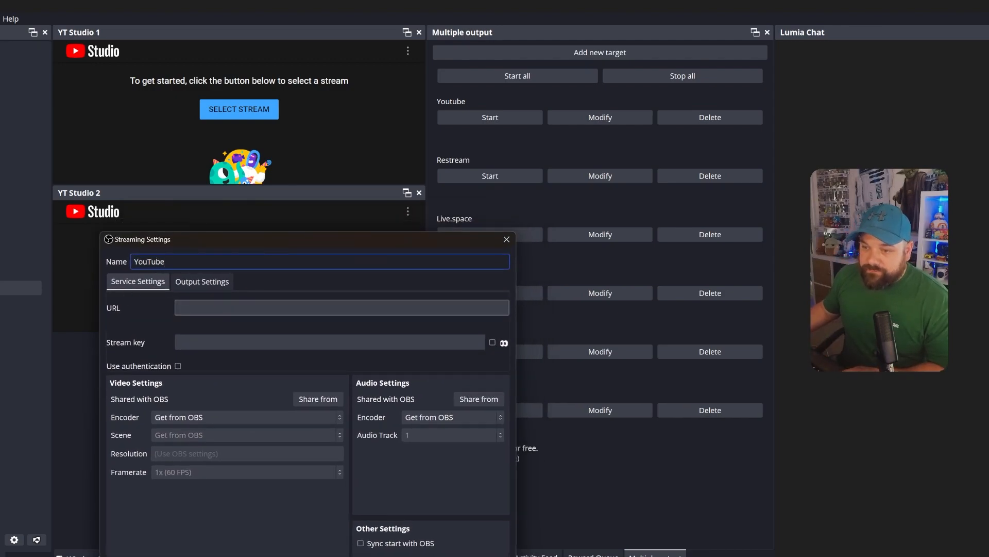
key(ctrl+v)
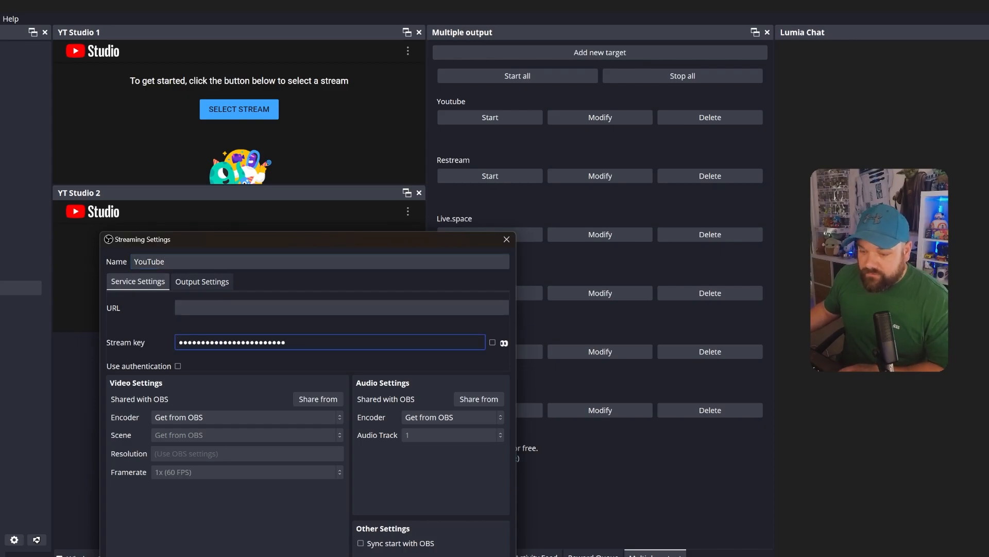
Step: Copy the stream URL rtmp://x.rtmp.youtube.com/live2 from YouTube Studio and paste it as the OBS target's URL
key(alt+Tab)
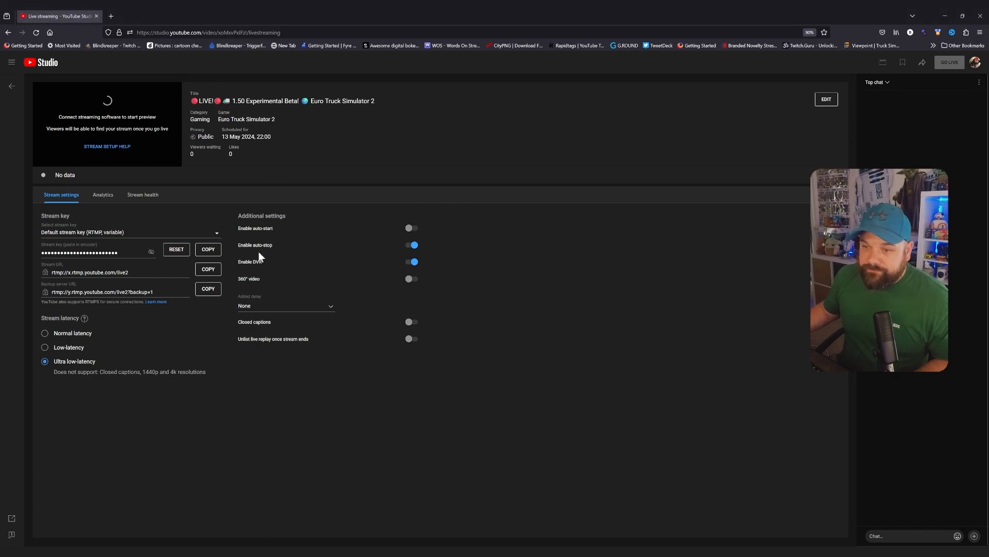
click(212, 273)
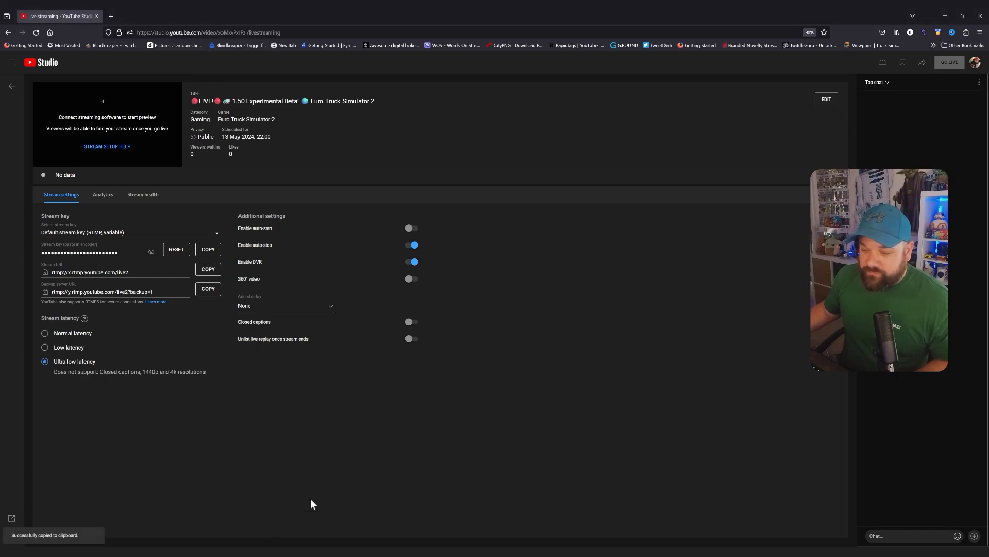
click(356, 551)
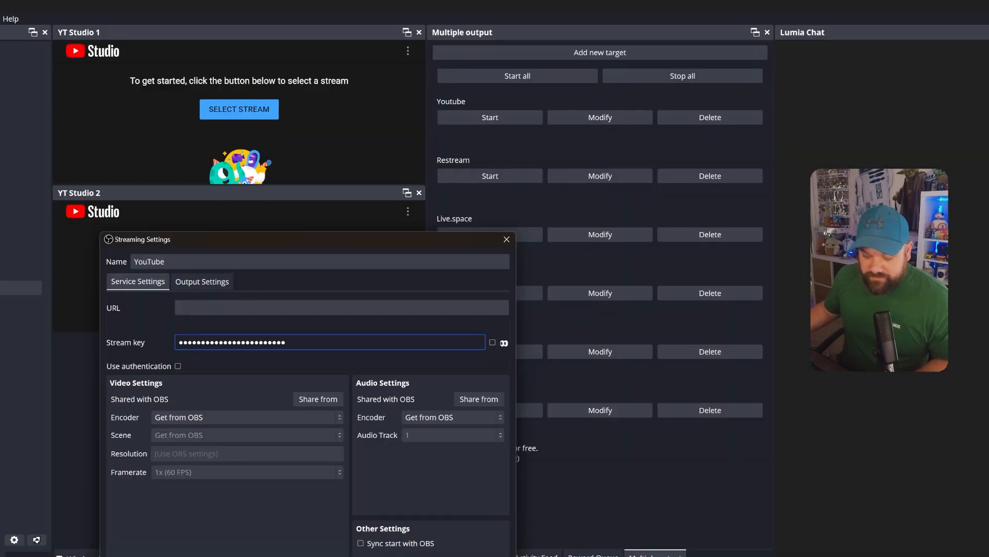
click(292, 309)
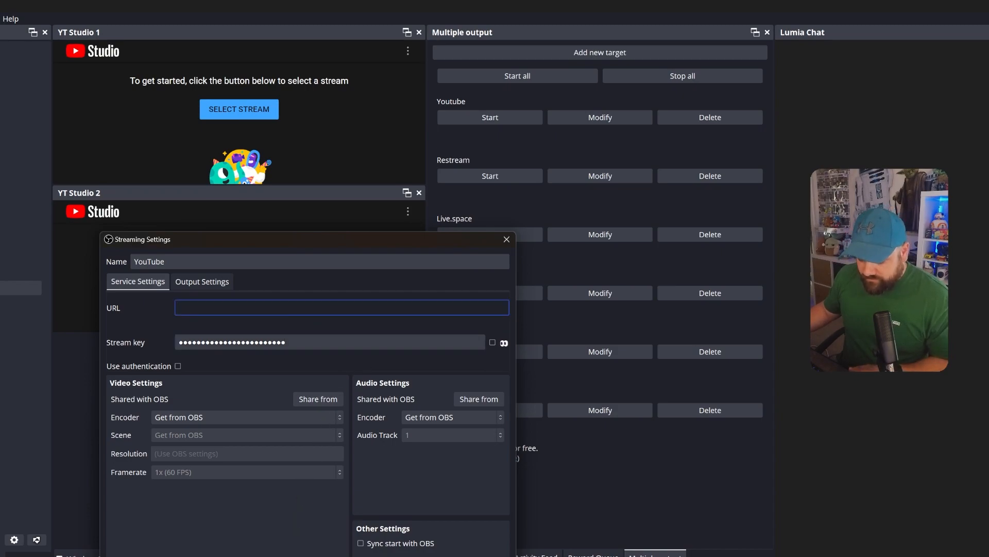
key(ctrl+v)
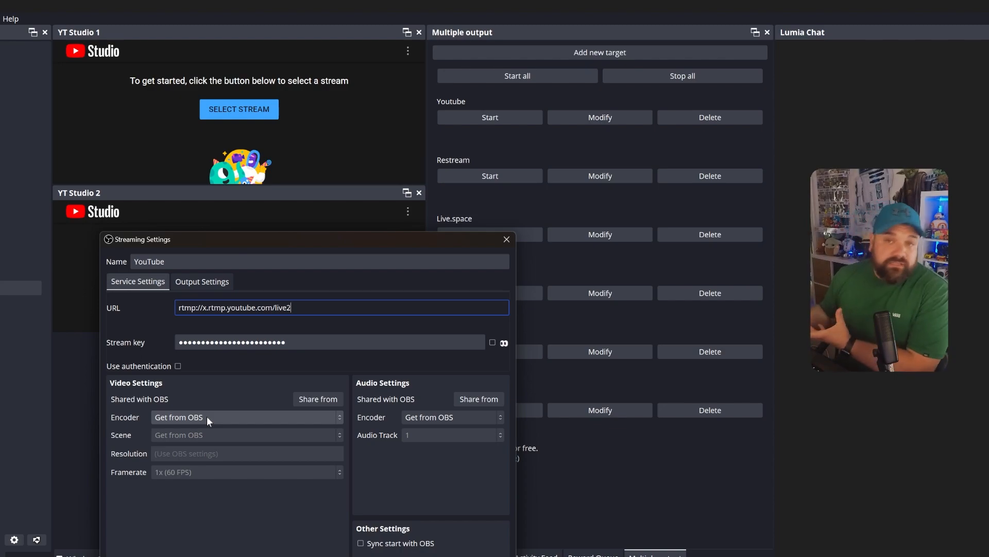
Step: Check the YouTube target's output settings, leave them at their defaults and save the target
click(208, 281)
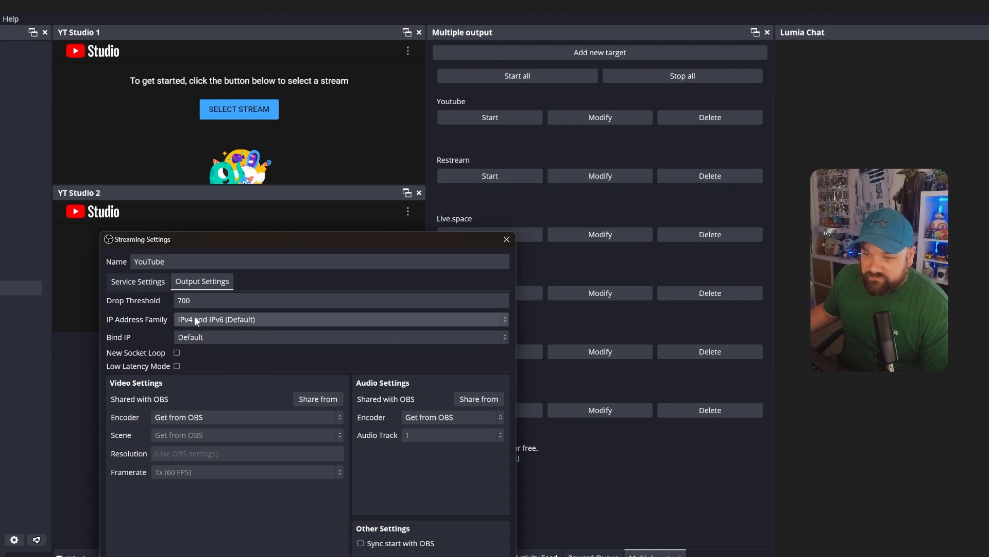
click(153, 284)
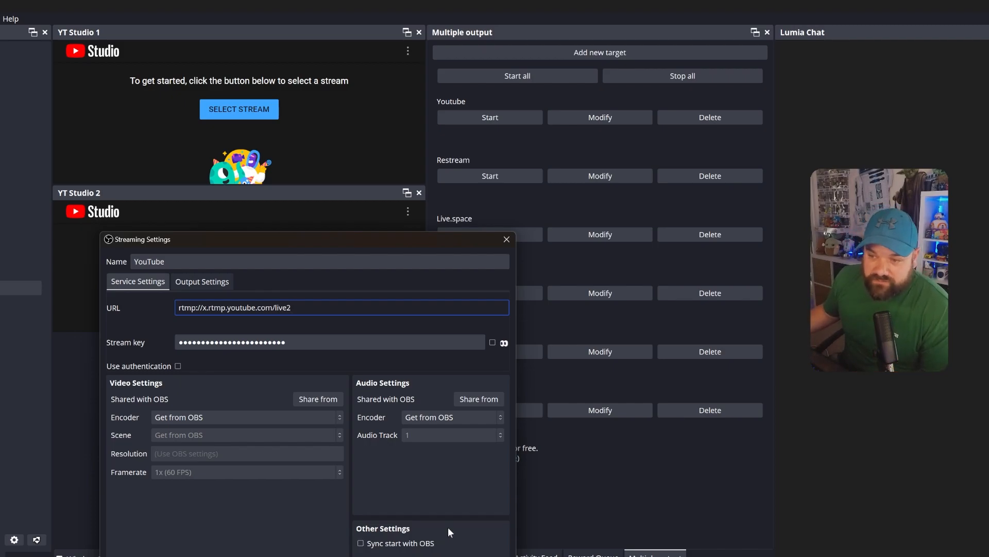
click(464, 556)
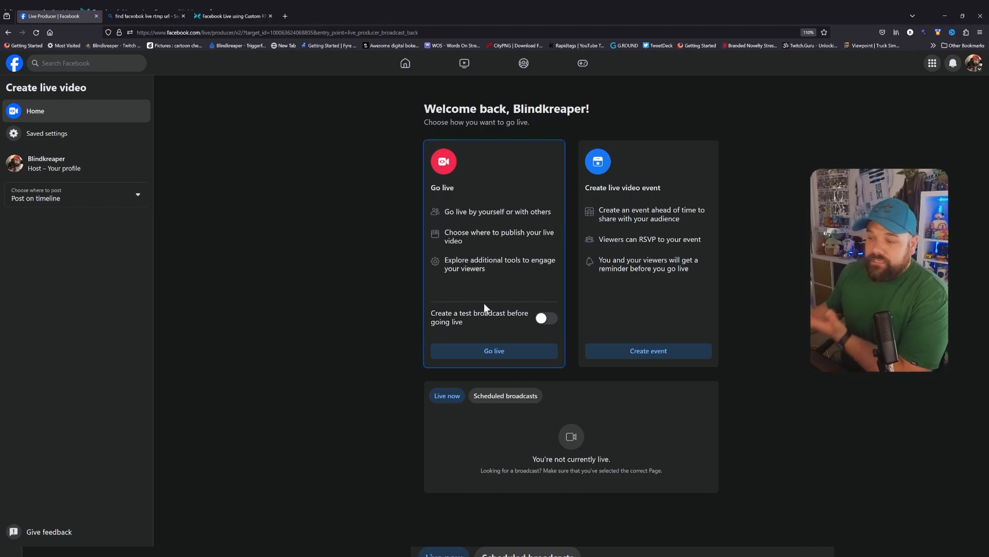
Step: In Facebook Live Producer, set up a new live video, expand its advanced stream settings and copy the stream key
click(495, 354)
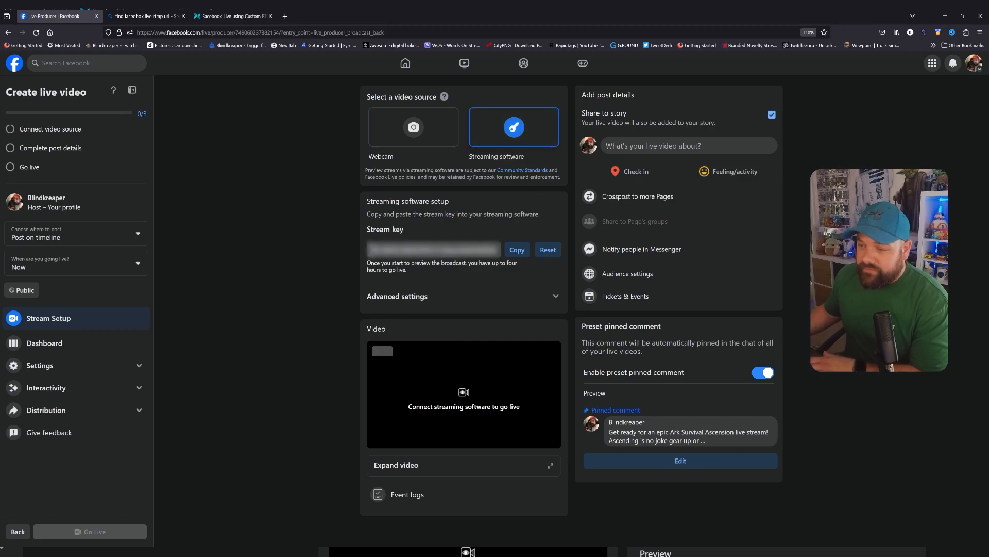
click(525, 295)
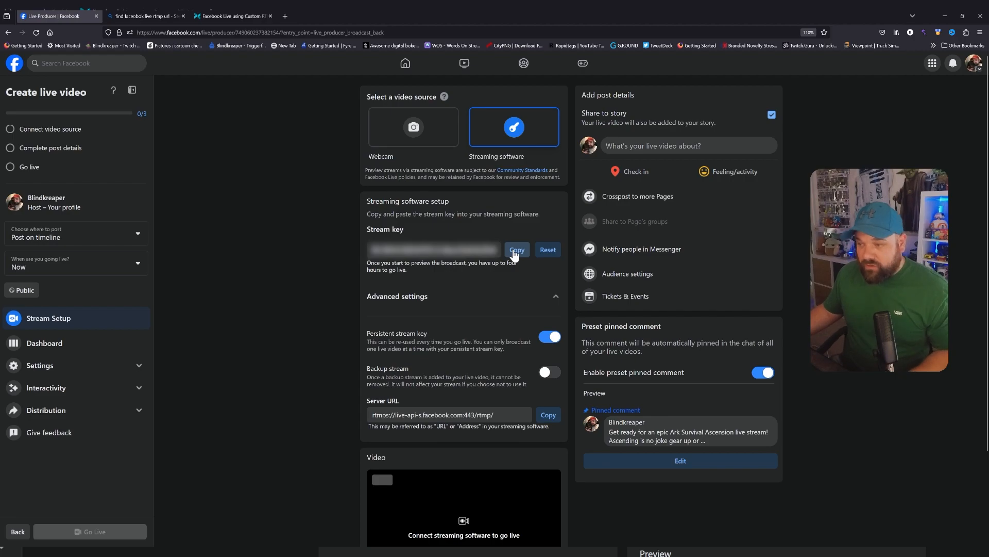
click(516, 251)
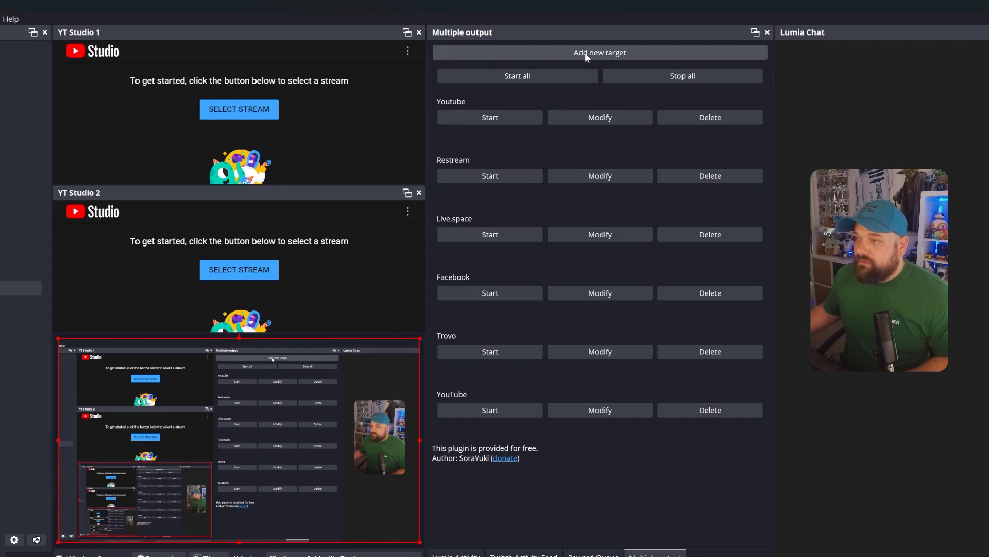
Step: Switch to OBS, add a Multiple output target named Facebook and paste the copied stream key into its Stream key field
click(585, 52)
text(Facebook)
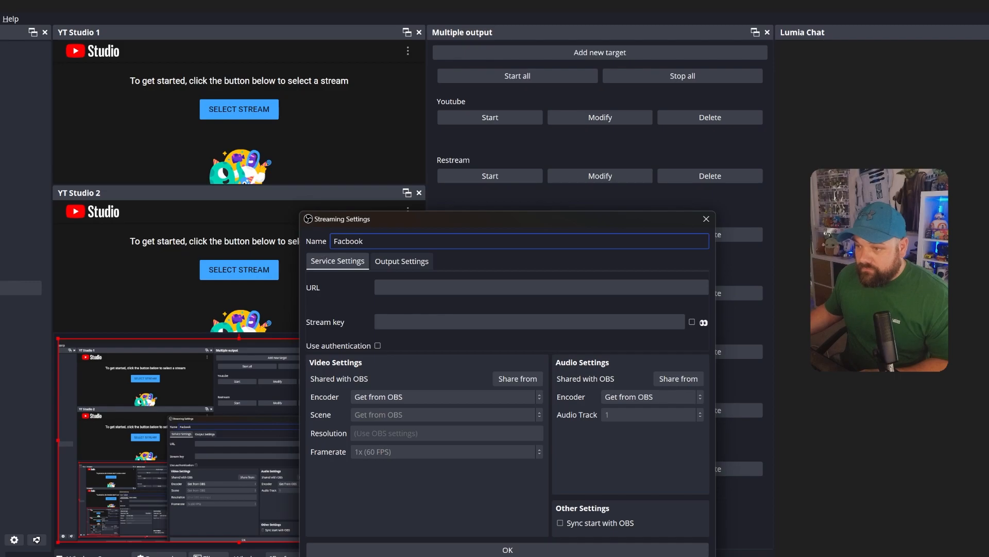
key(Right)
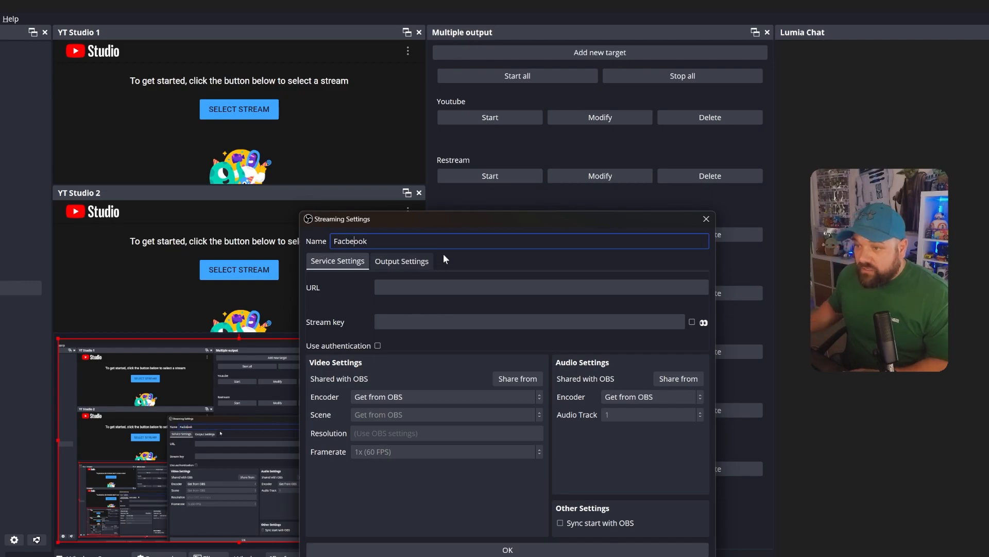
text(e)
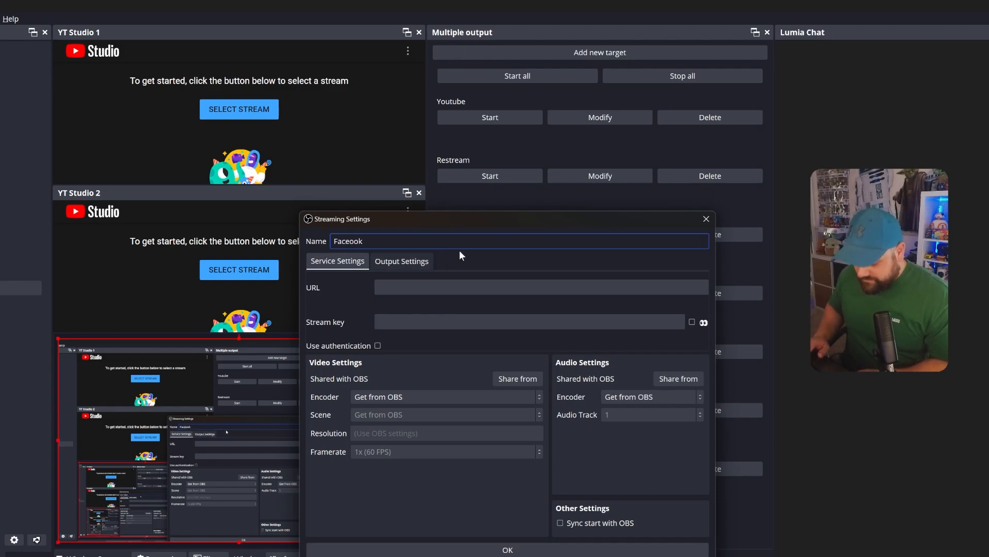
click(446, 321)
key(ctrl+v)
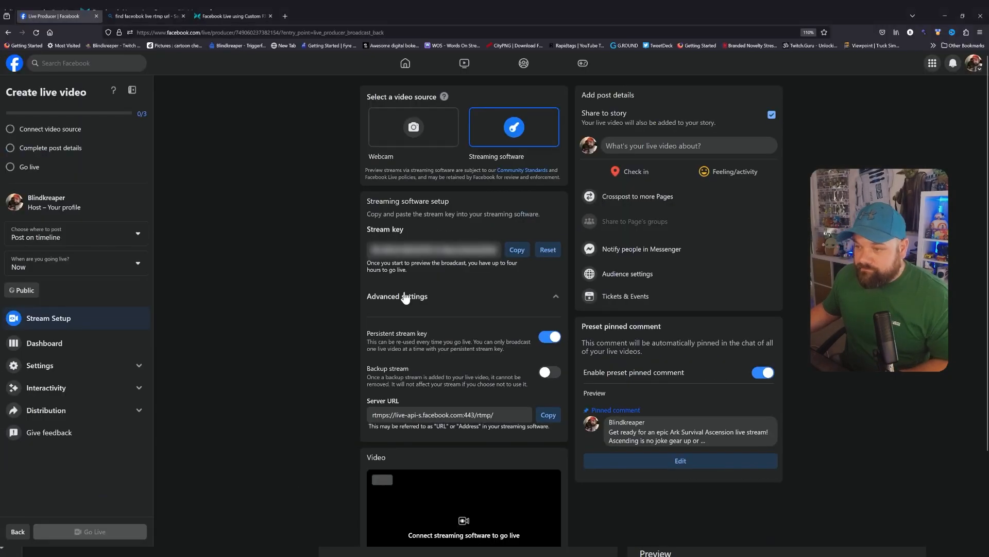
Step: Copy the server URL rtmps://live-api-s.facebook.com:443/rtmp/ from Facebook, paste it as the Facebook target's URL in OBS and save the target
click(549, 416)
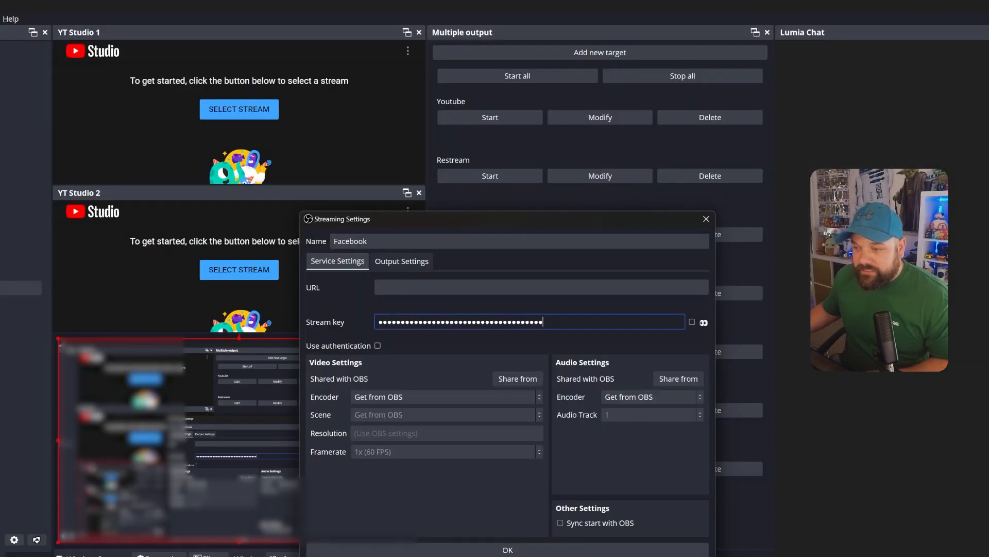
click(381, 287)
key(ctrl+v)
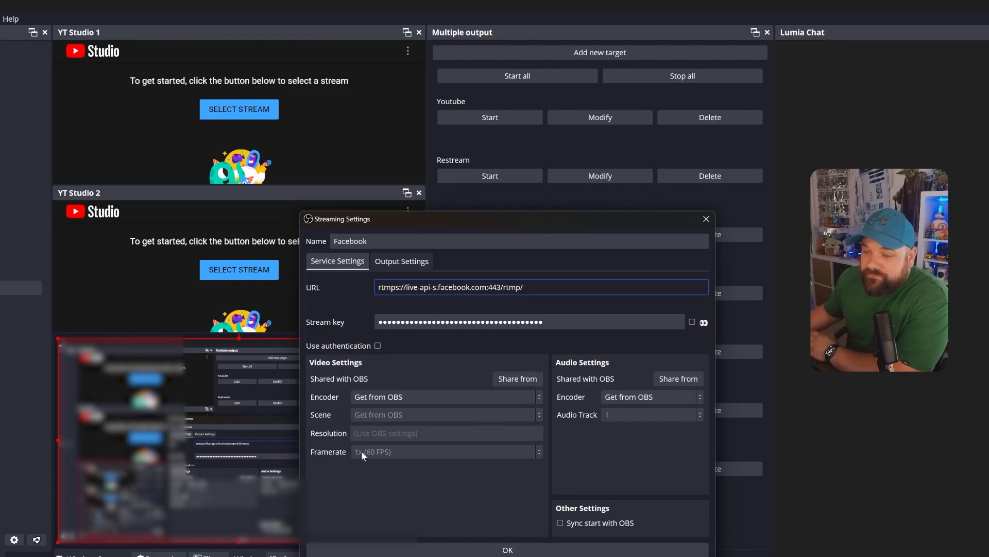
drag(564, 218, 443, 132)
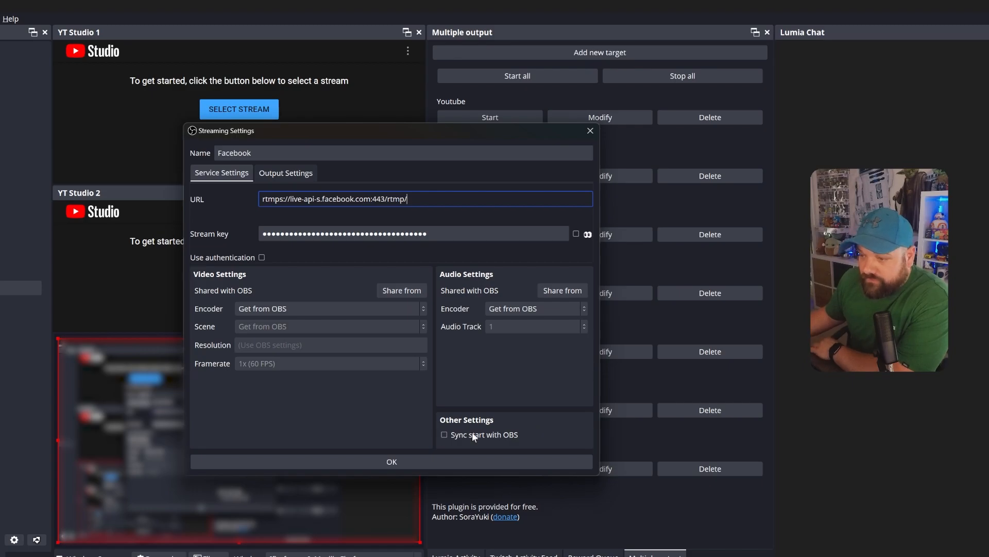
click(404, 461)
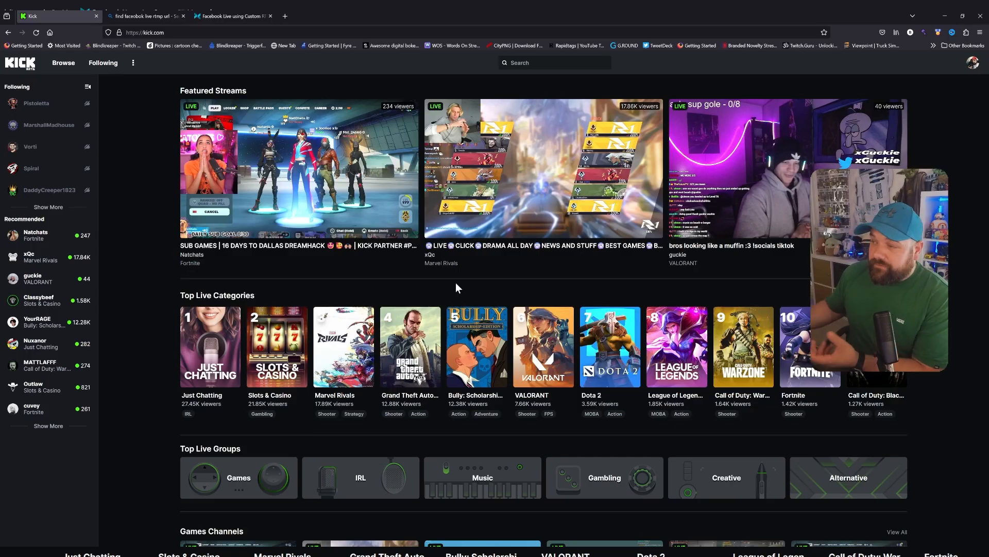
Step: Go to the Creator Dashboard on Kick and review the stream information without changing it
click(973, 63)
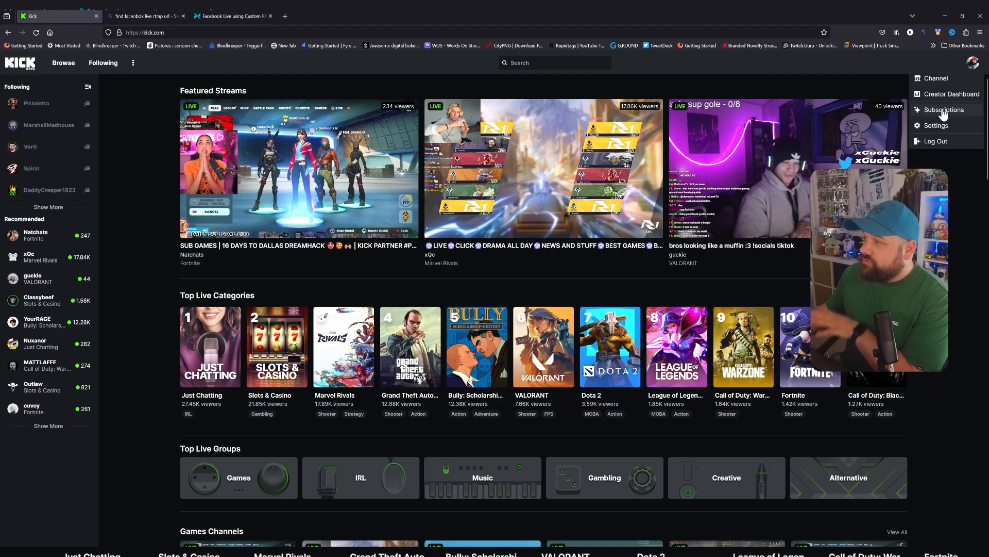
click(945, 94)
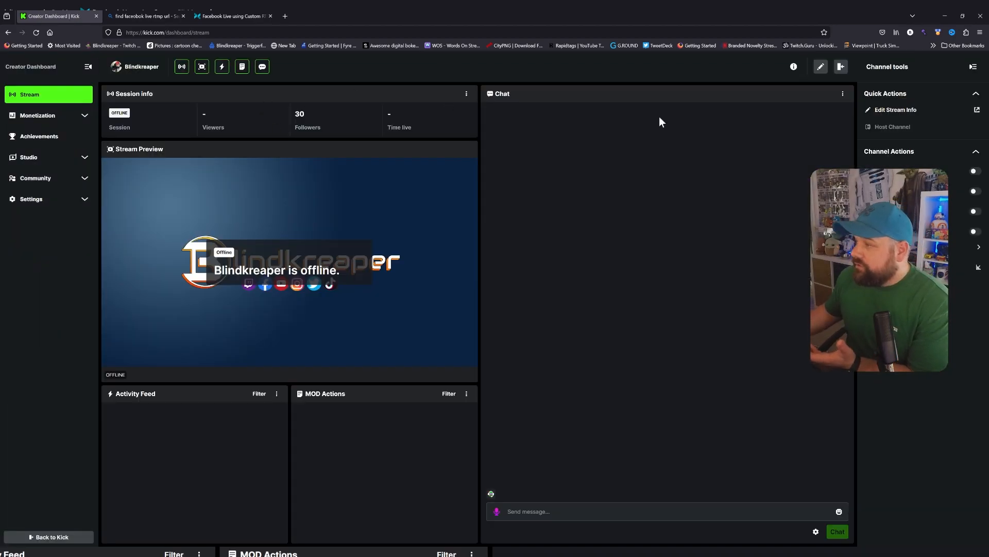
click(910, 111)
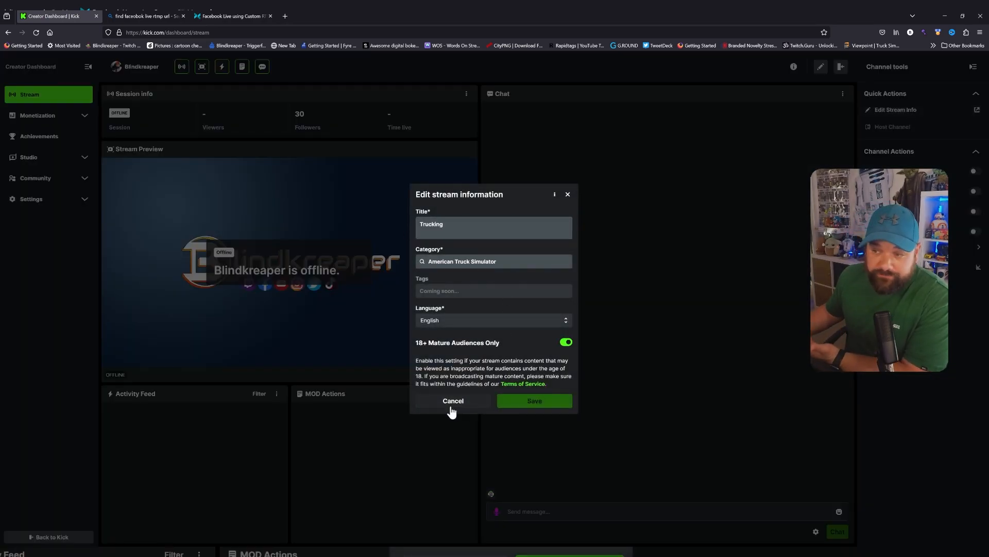
click(451, 407)
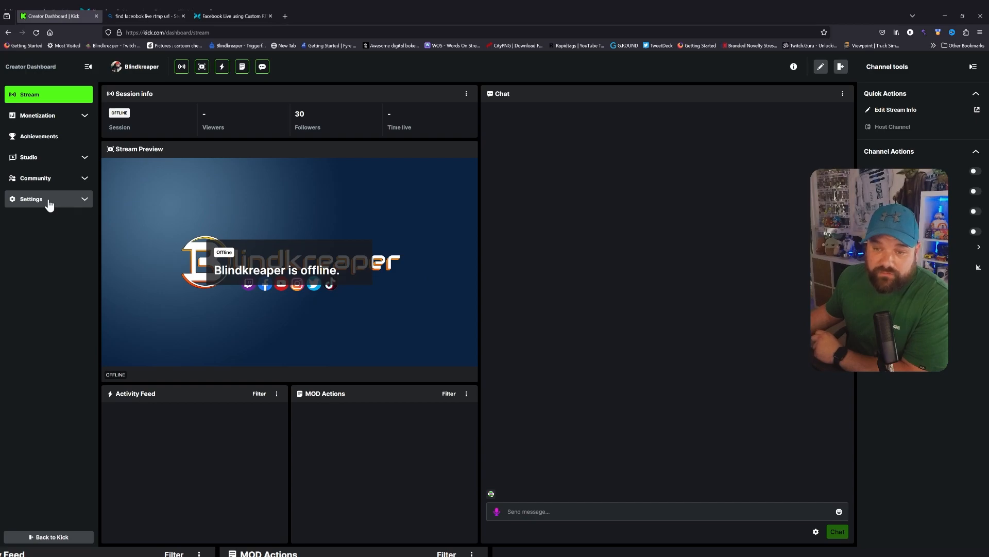
Step: Open the stream URL and key settings in the Kick dashboard and copy the stream key
click(49, 201)
click(43, 244)
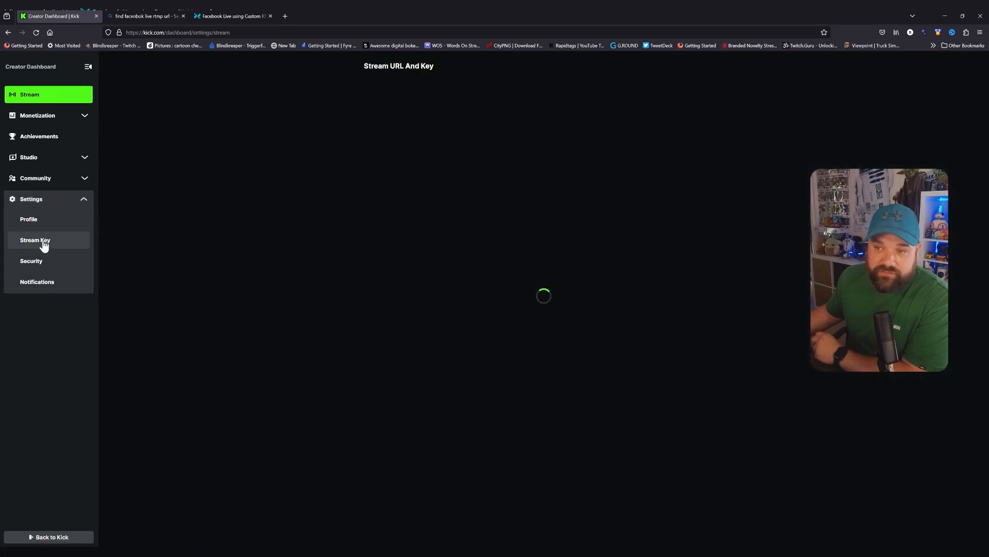
click(679, 157)
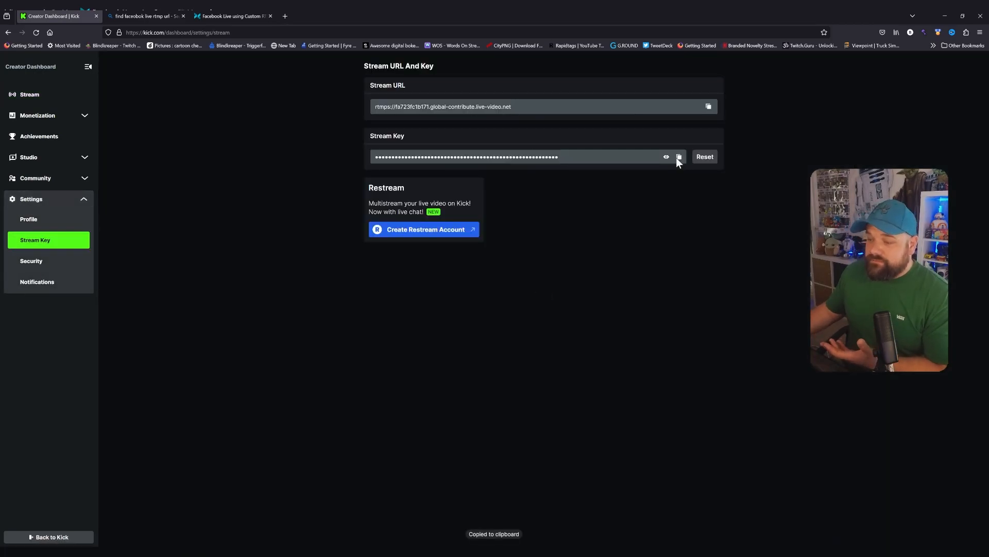
Step: Switch to OBS, add an output target named Kick and paste the copied key into its Stream key field
key(alt+Tab)
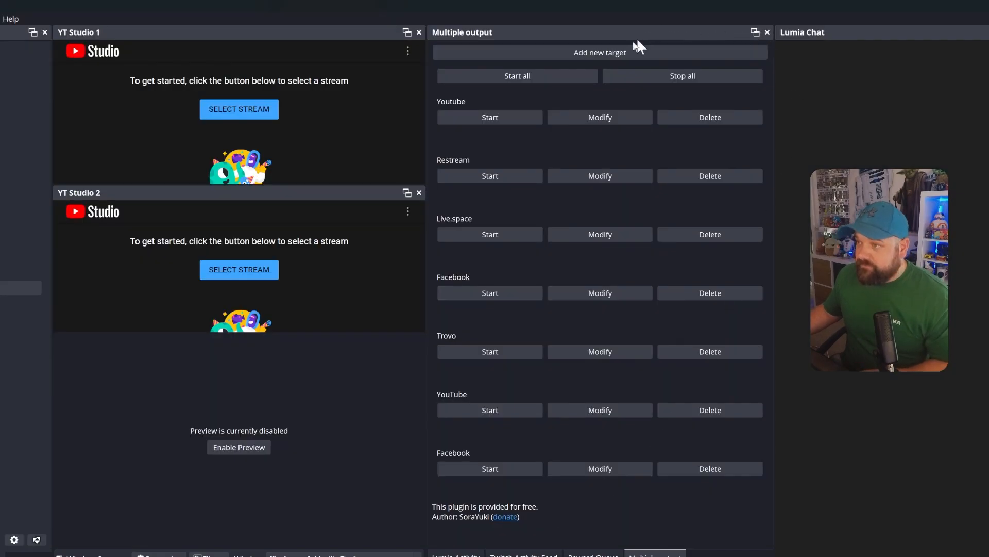
click(615, 52)
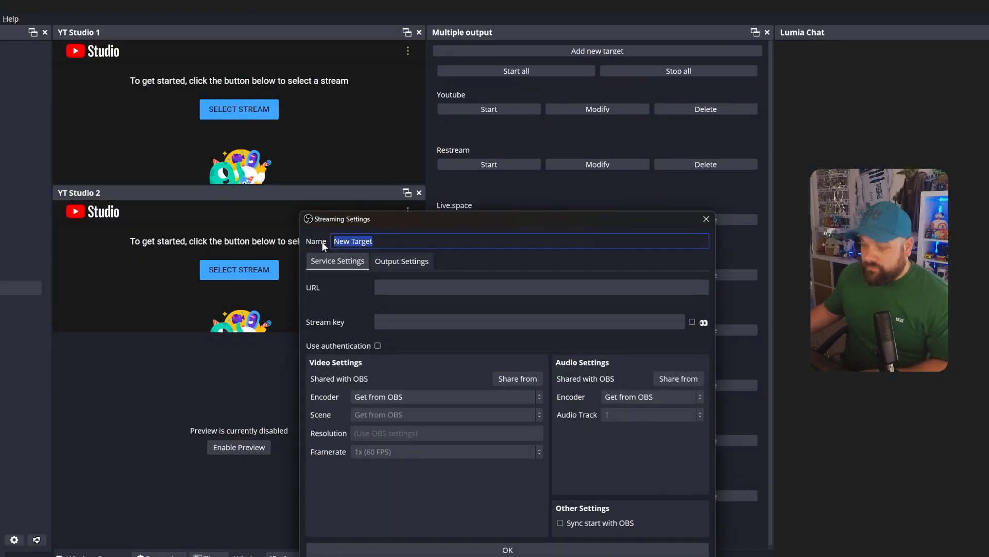
text(Kick)
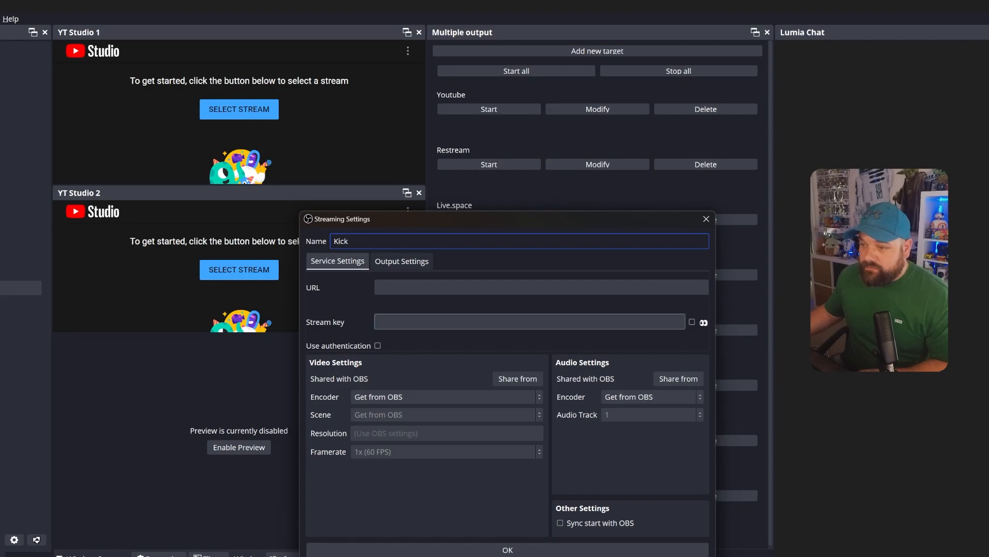
click(412, 322)
key(ctrl+v)
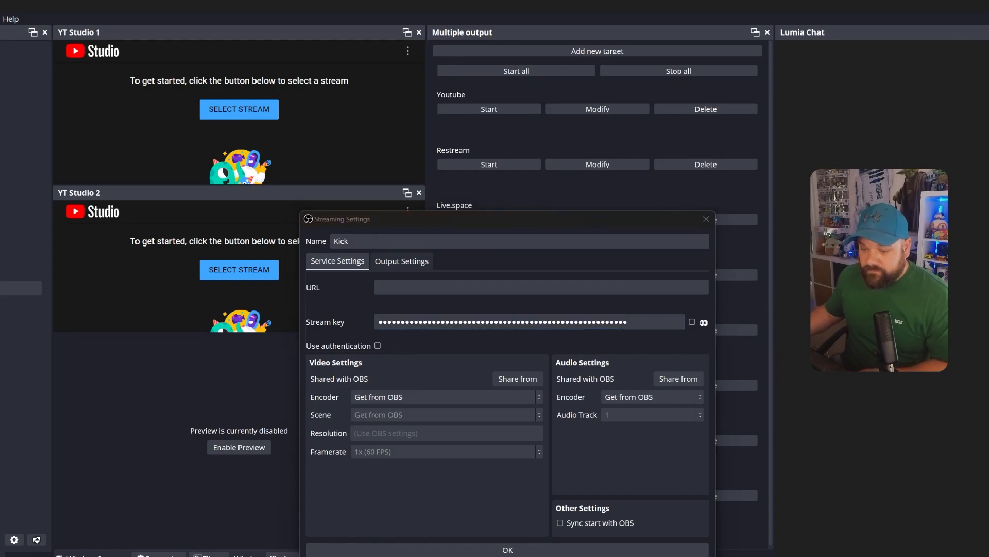
Step: Get the stream URL rtmps://fa723fc1b171.global-contribute.live-video.net from the Kick page for the OBS target and save the Kick target
key(alt+Tab)
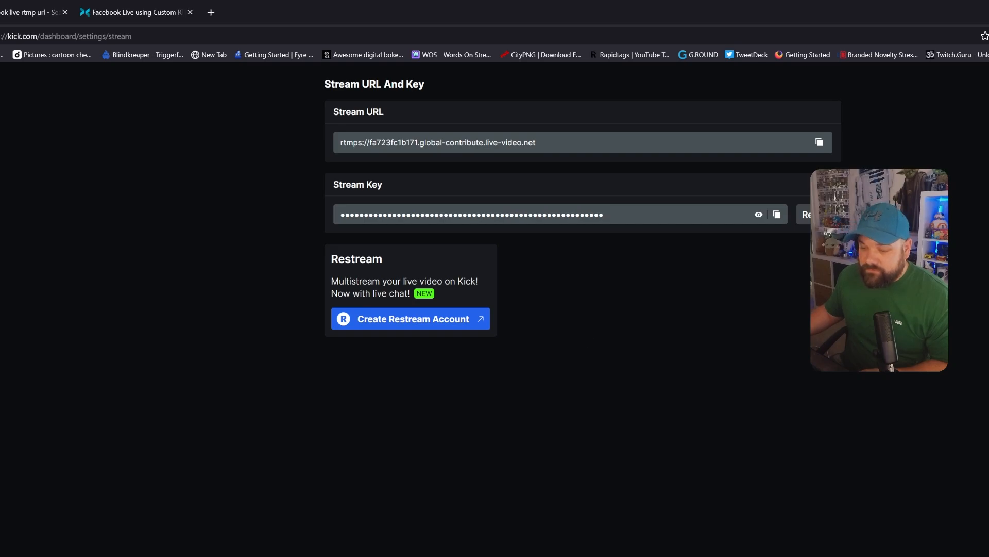
key(alt+Tab)
click(505, 545)
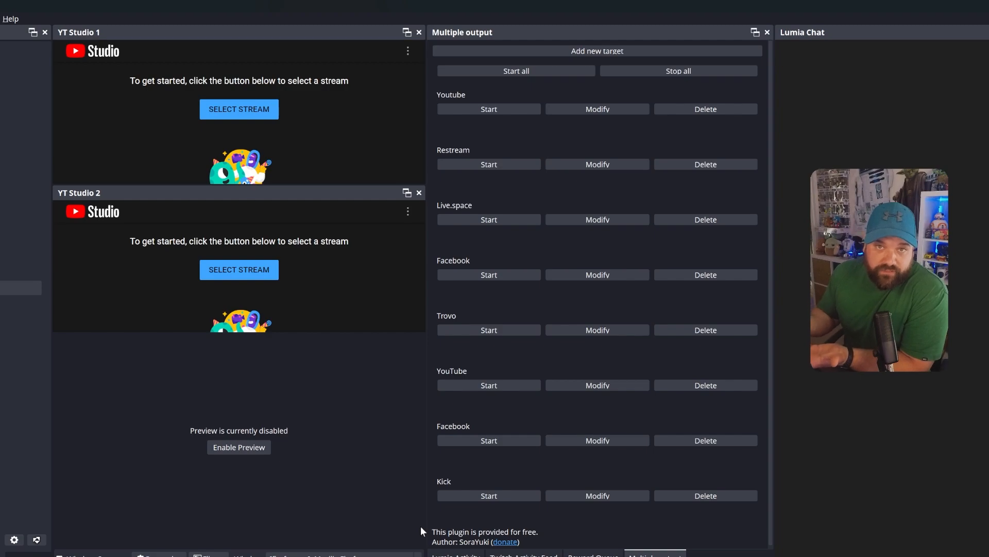